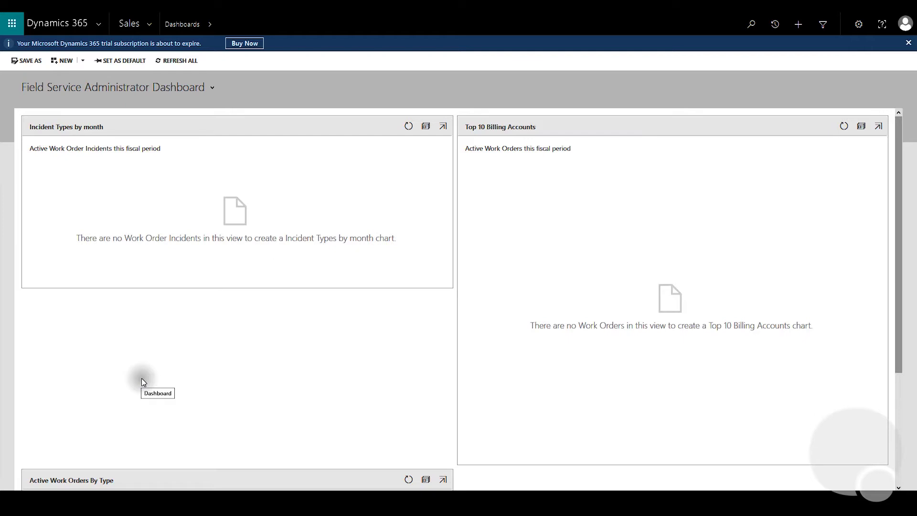
# - Go to Sales > Goals and start a new goal record, moving the form into view
pyautogui.click(151, 29)
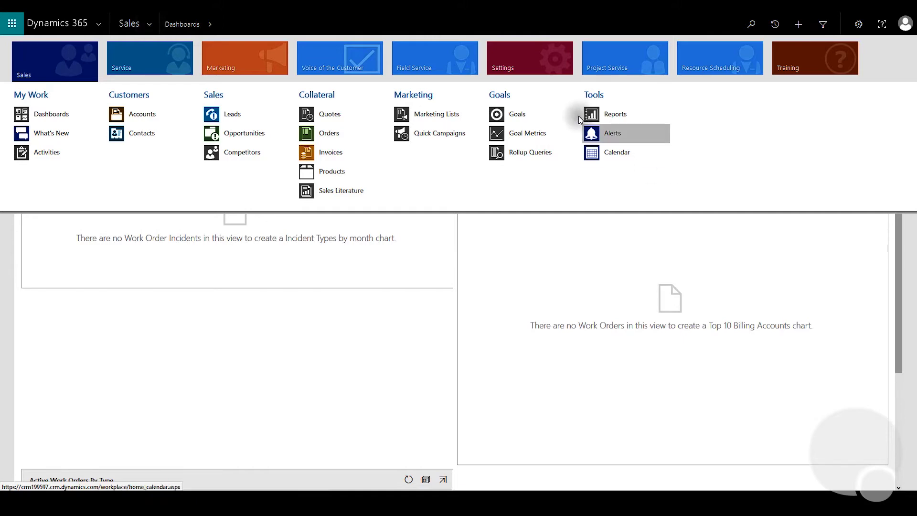
pyautogui.click(518, 113)
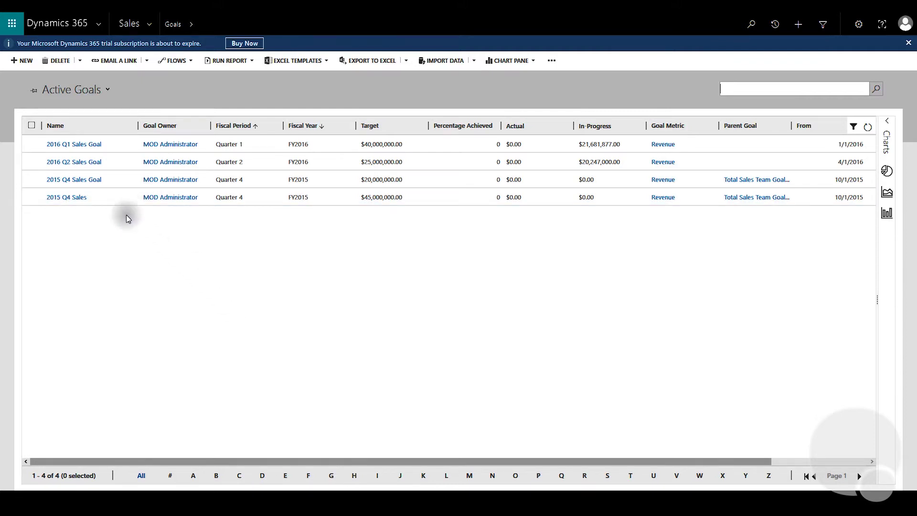
pyautogui.click(22, 62)
pyautogui.moveTo(521, 125); pyautogui.dragTo(494, 31)
pyautogui.click(390, 170)
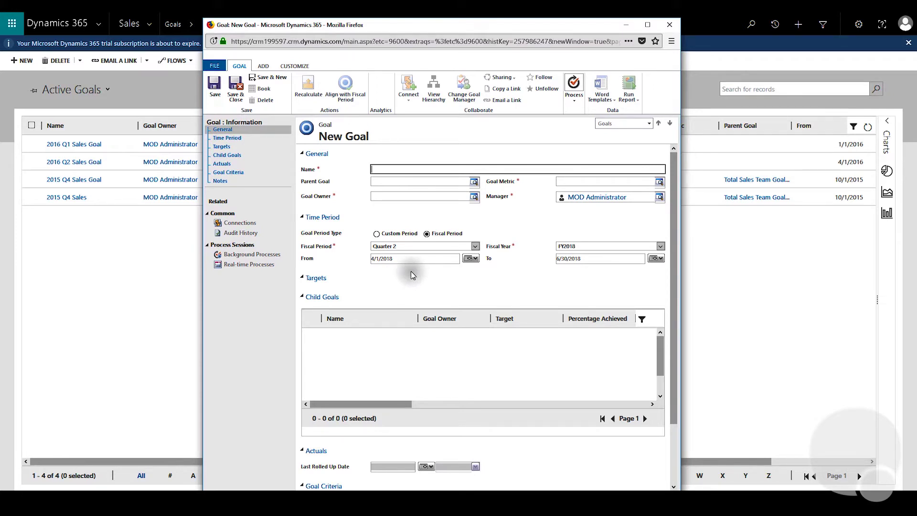
# - Name the goal 'Q4 Goal for' followed by the user's first name
pyautogui.write('Q4 Goal for Alan')
# - Set the same user as both the goal's Goal Owner and Manager
pyautogui.click(474, 198)
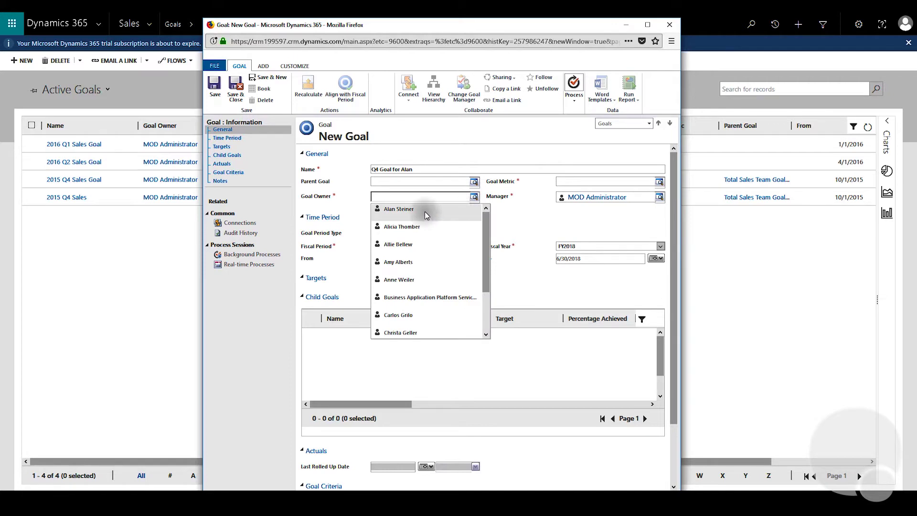
pyautogui.click(425, 211)
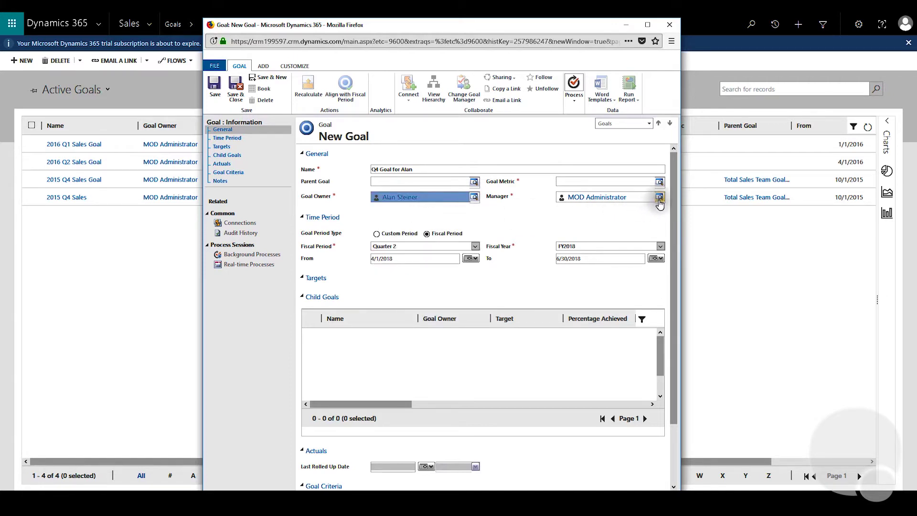
pyautogui.click(659, 197)
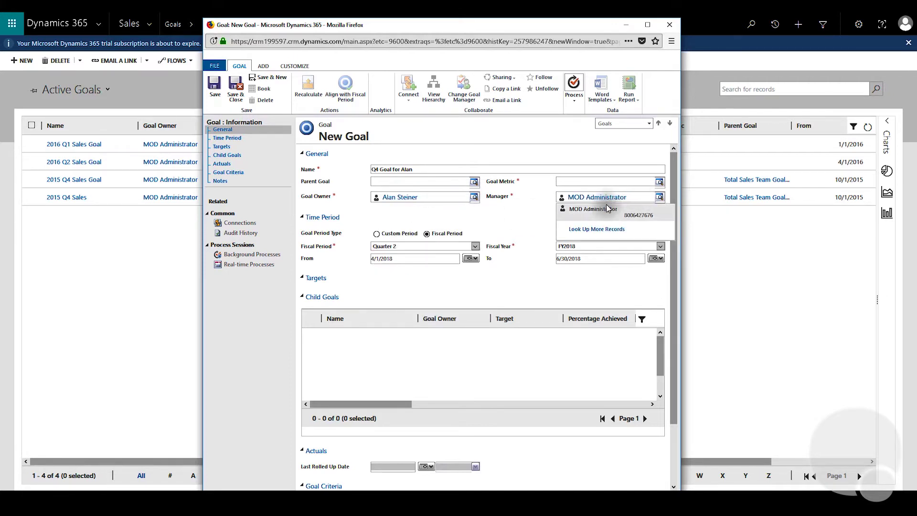
pyautogui.click(597, 238)
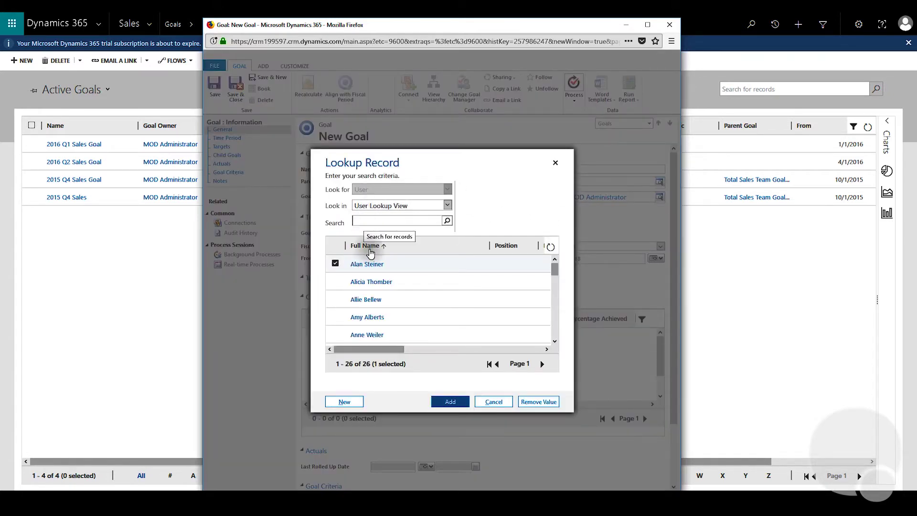
pyautogui.click(450, 401)
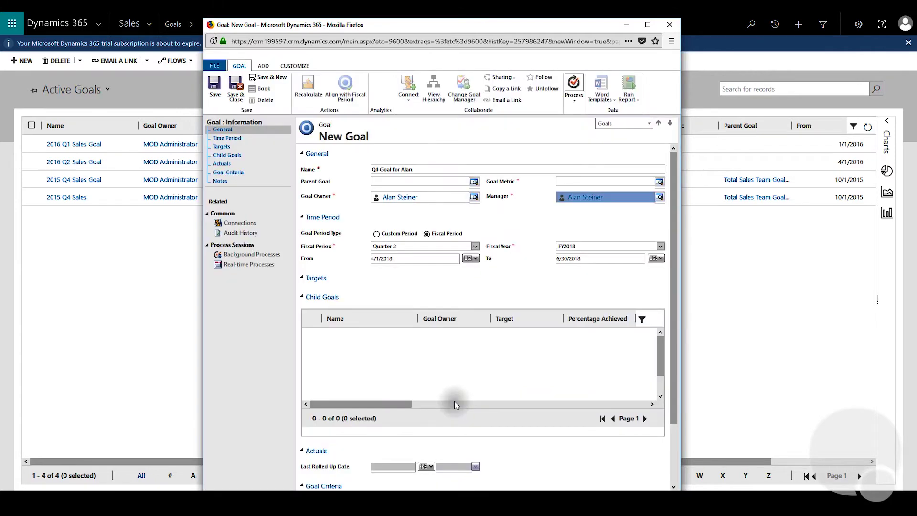
# - From the full Goal Metric lookup, start a new goal metric record
pyautogui.click(659, 182)
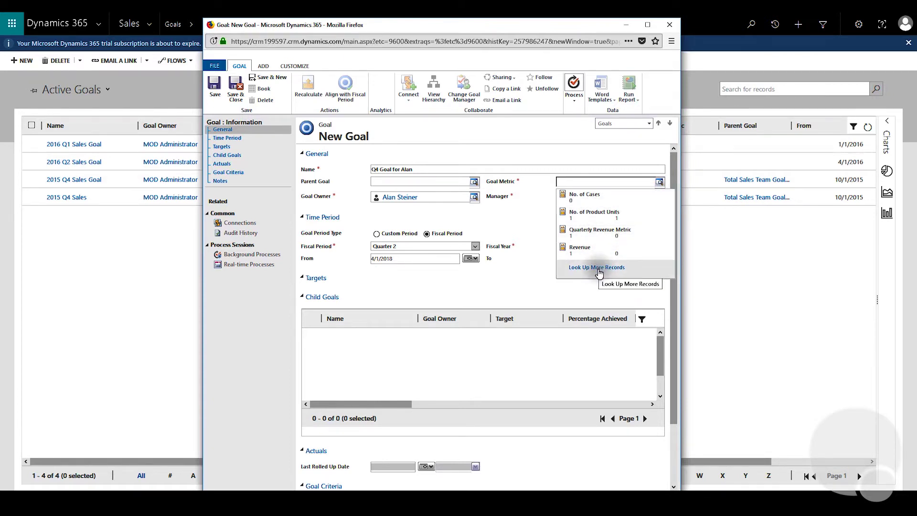
pyautogui.click(599, 268)
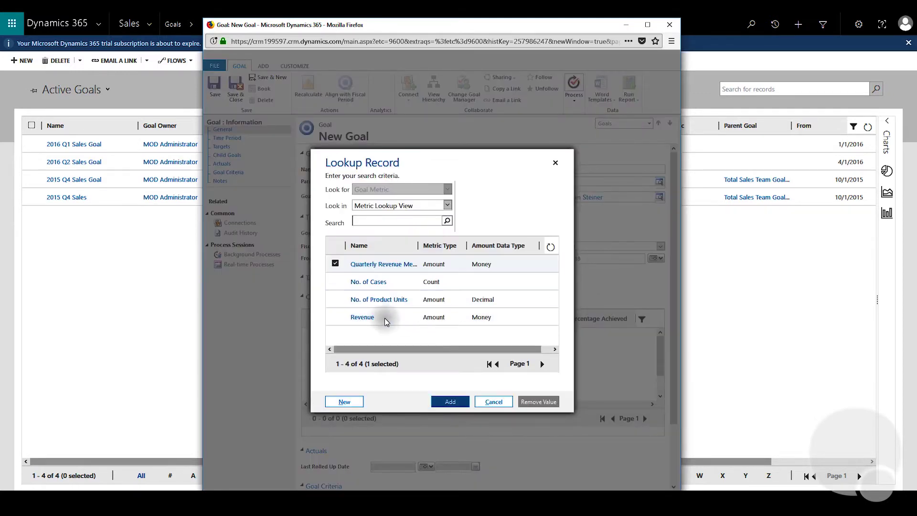
pyautogui.click(355, 406)
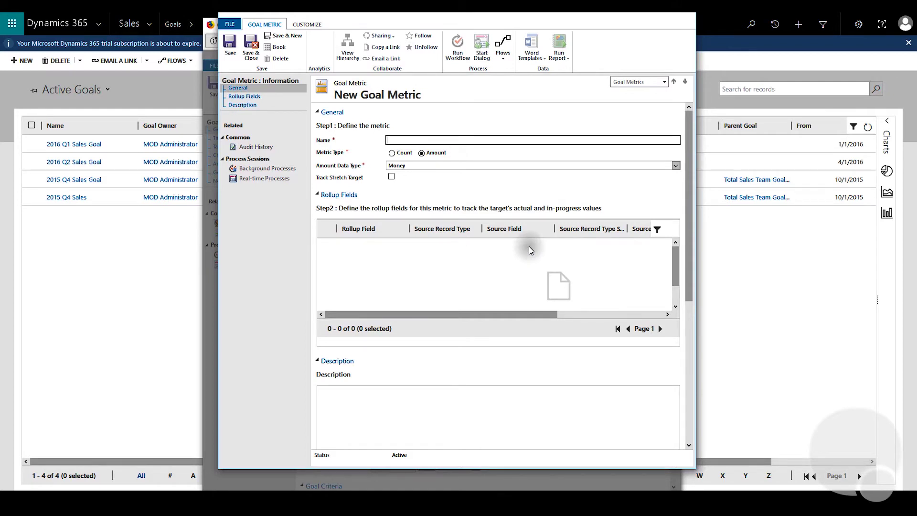
# - Name the new goal metric as a revenue goal for the user and save it
pyautogui.write('New Reveneuue Goal for Alan')
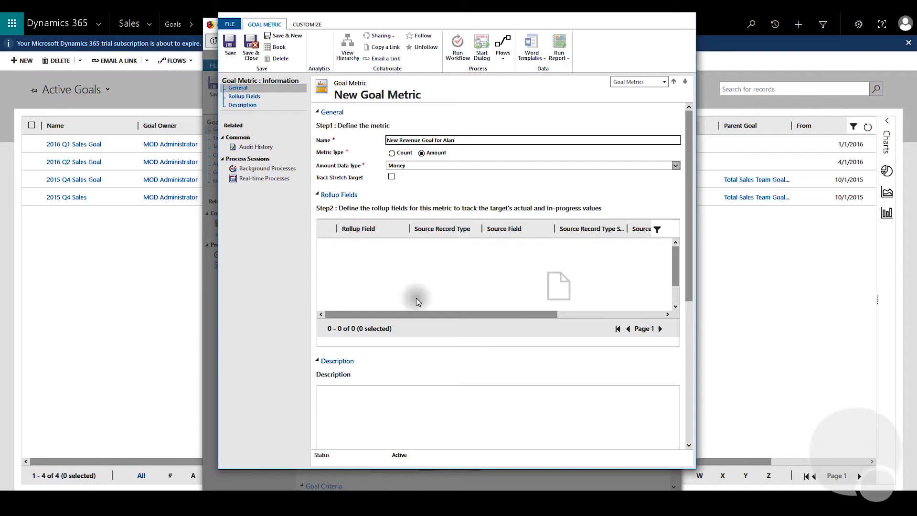
pyautogui.click(230, 50)
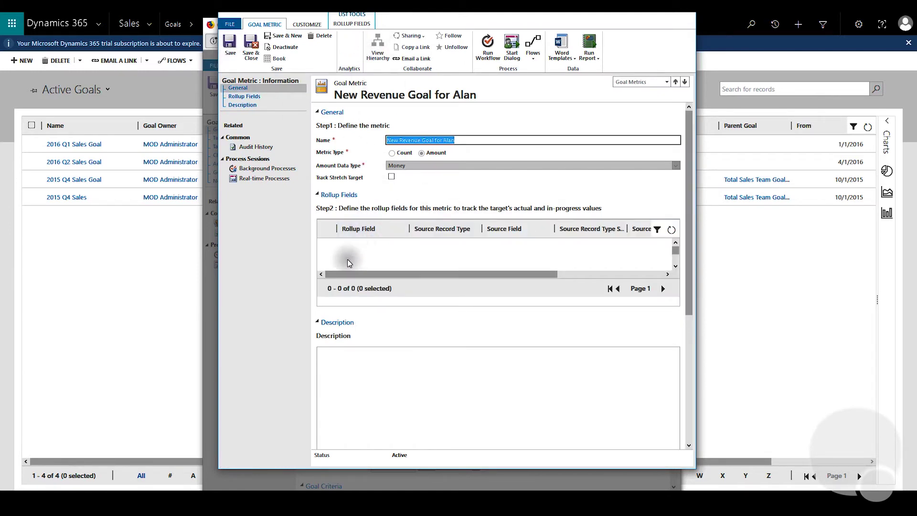
# - Add a new rollup field to the metric's Rollup Fields list
pyautogui.click(347, 259)
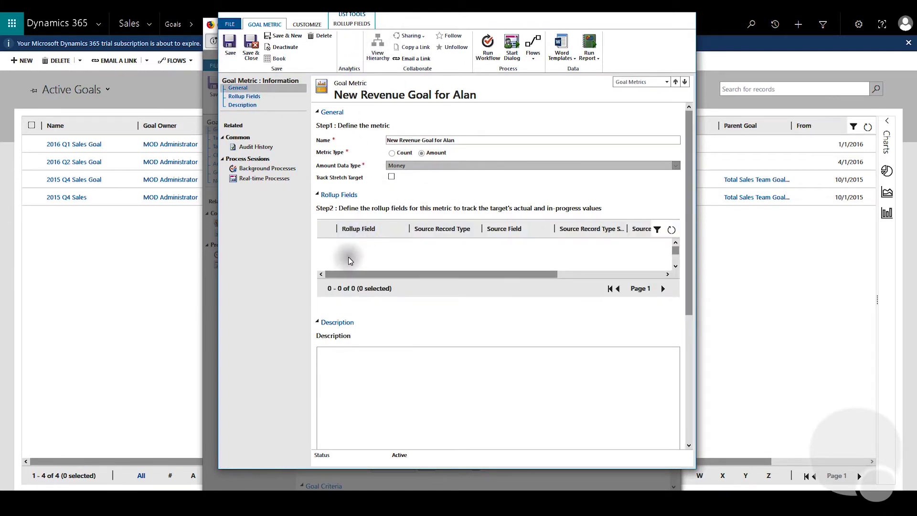
pyautogui.click(338, 25)
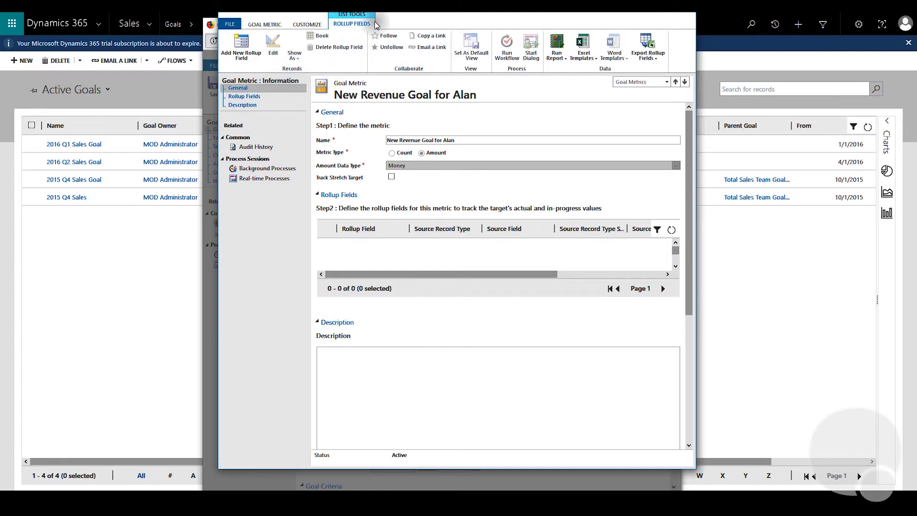
pyautogui.click(243, 55)
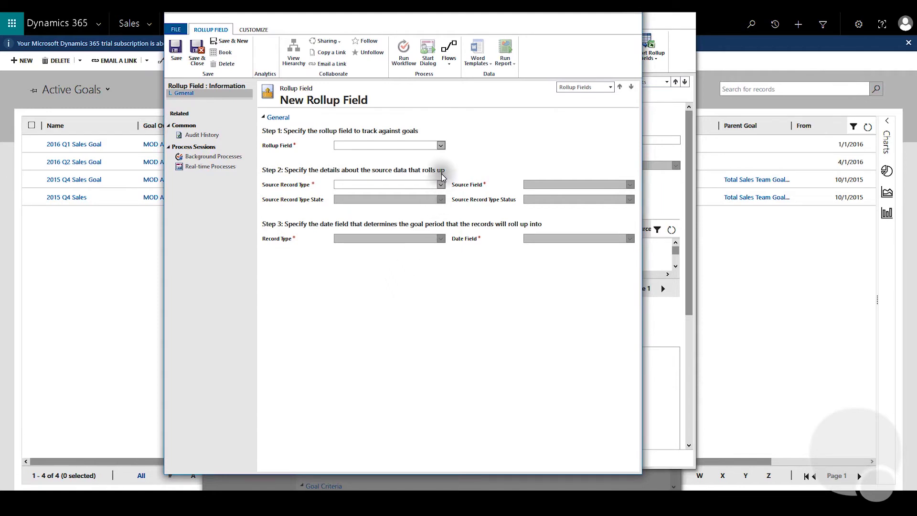
# - Set the rollup field to Actual (Money) with Opportunity as the source record type
pyautogui.click(441, 145)
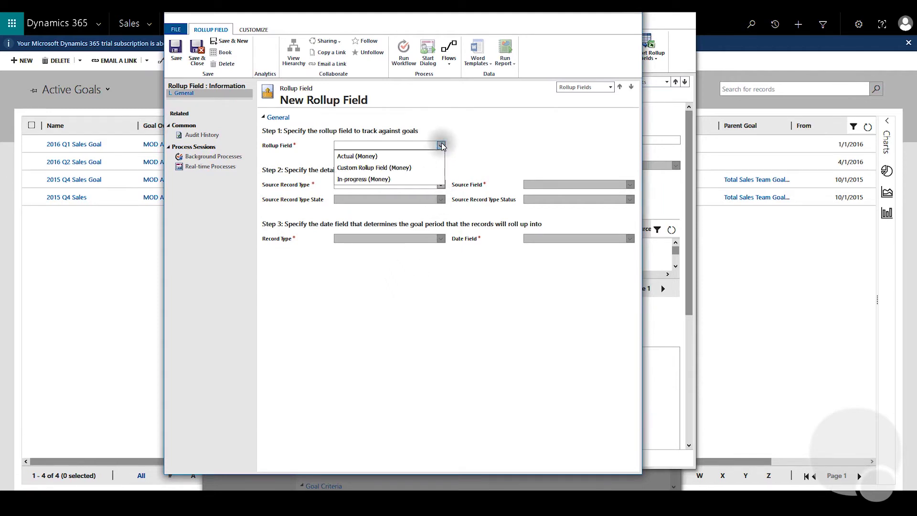
pyautogui.click(397, 156)
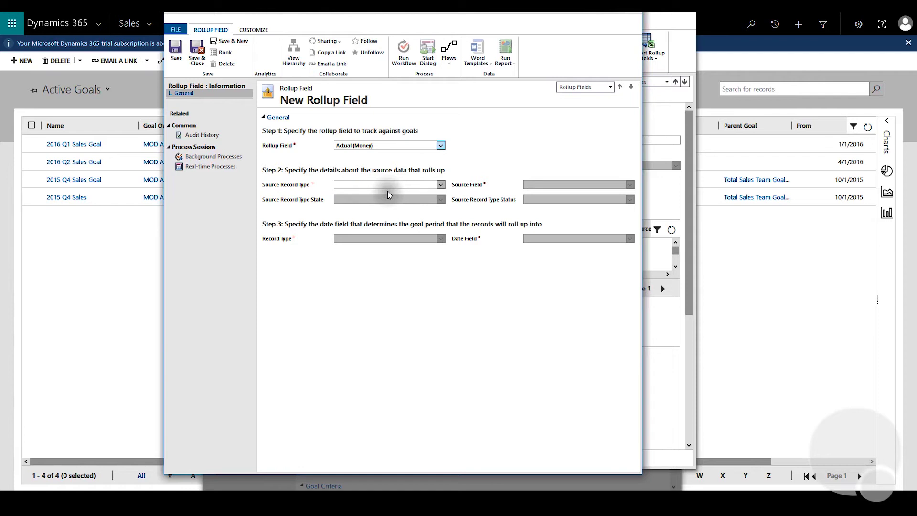
pyautogui.click(440, 185)
pyautogui.scroll(-5, 417, 292)
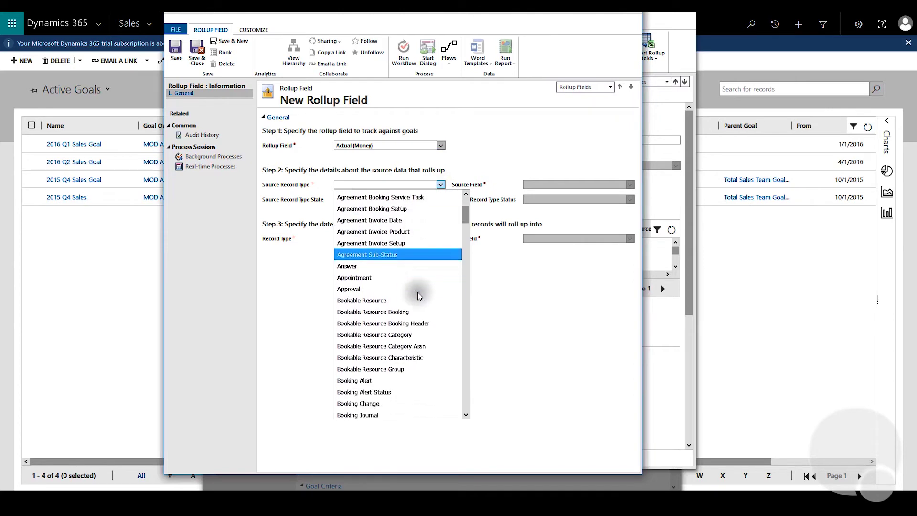
pyautogui.scroll(-20, 418, 293)
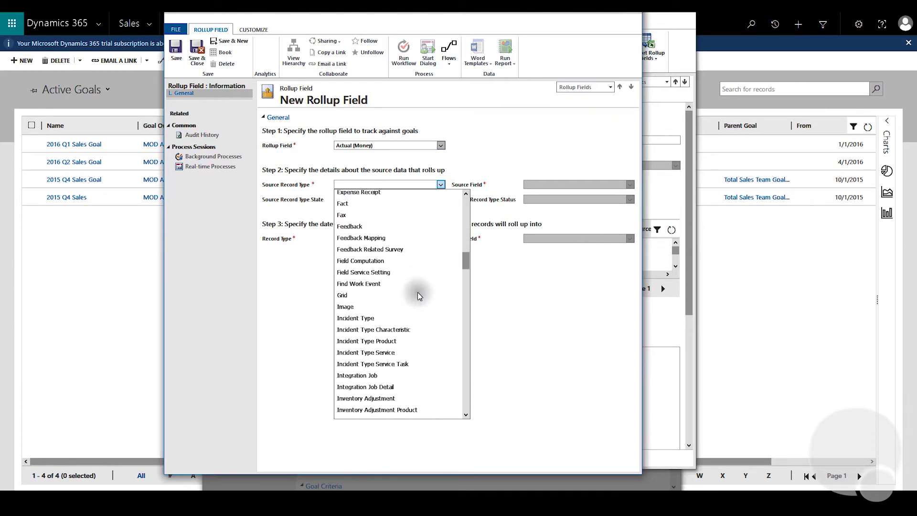
pyautogui.scroll(-8, 417, 292)
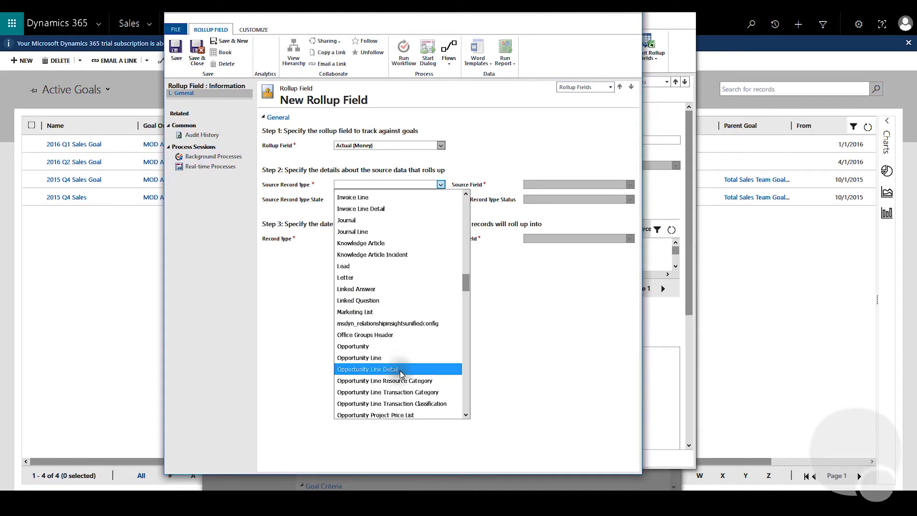
pyautogui.click(397, 345)
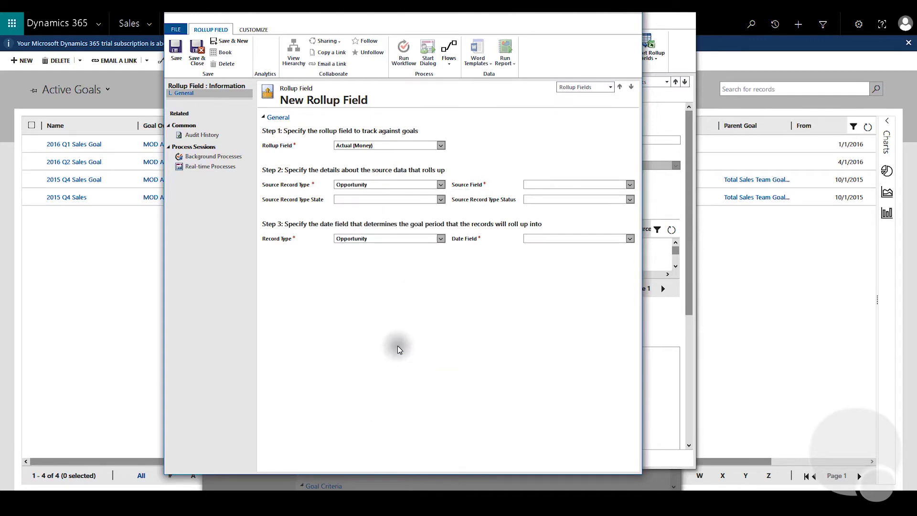
# - Roll up Actual Revenue from Won opportunities by Actual Close Date, then save and close the rollup field
pyautogui.click(630, 185)
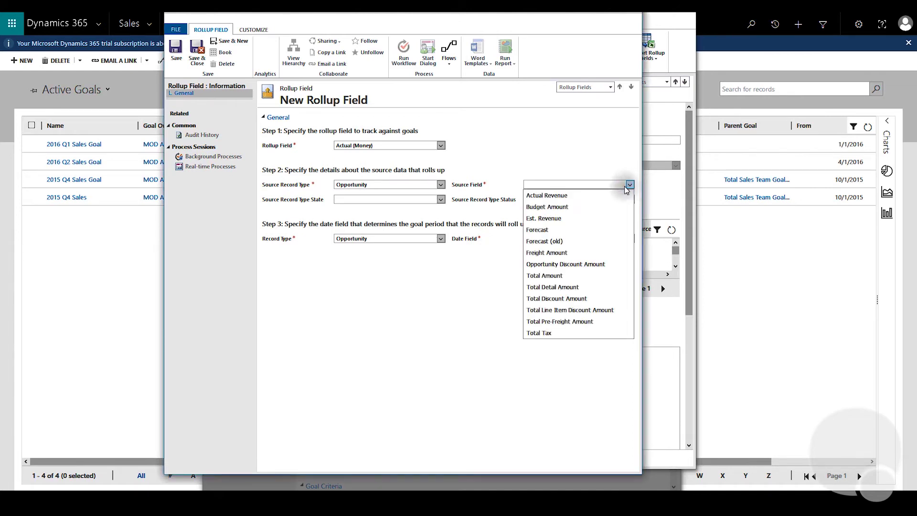
pyautogui.click(590, 192)
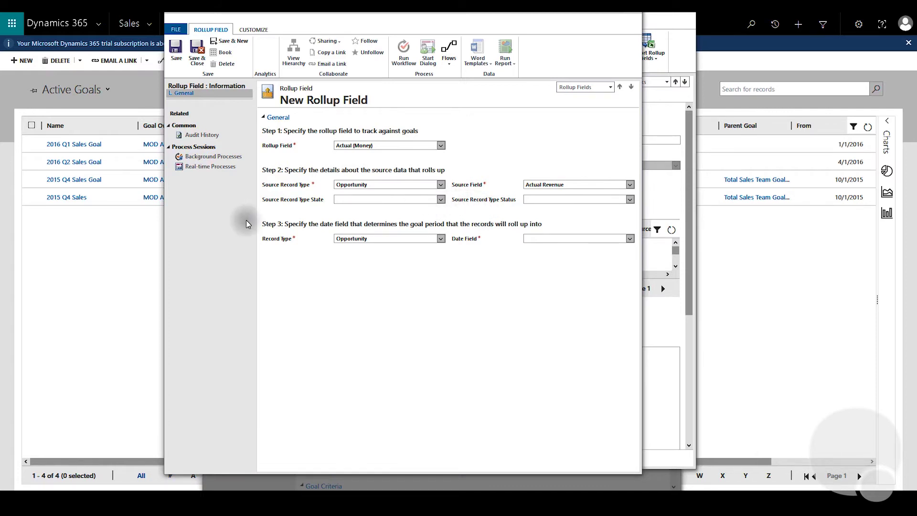
pyautogui.click(440, 199)
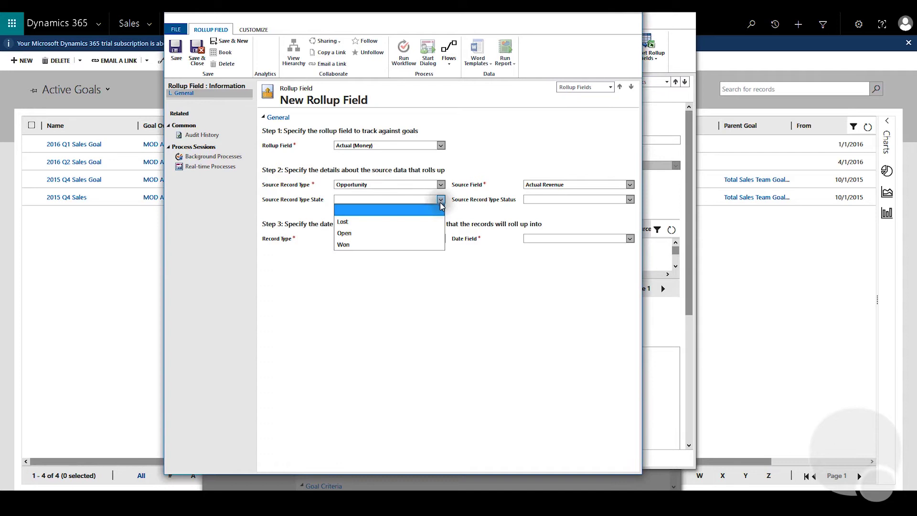
pyautogui.click(347, 245)
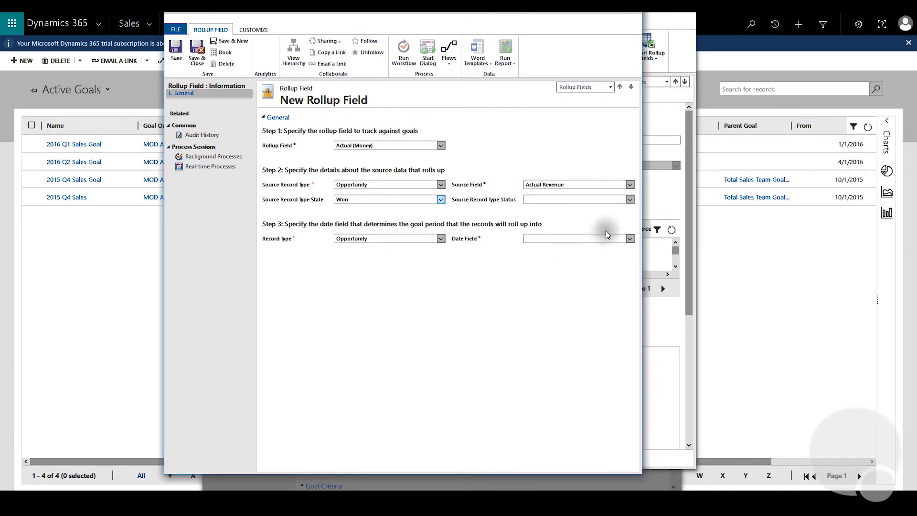
pyautogui.click(630, 238)
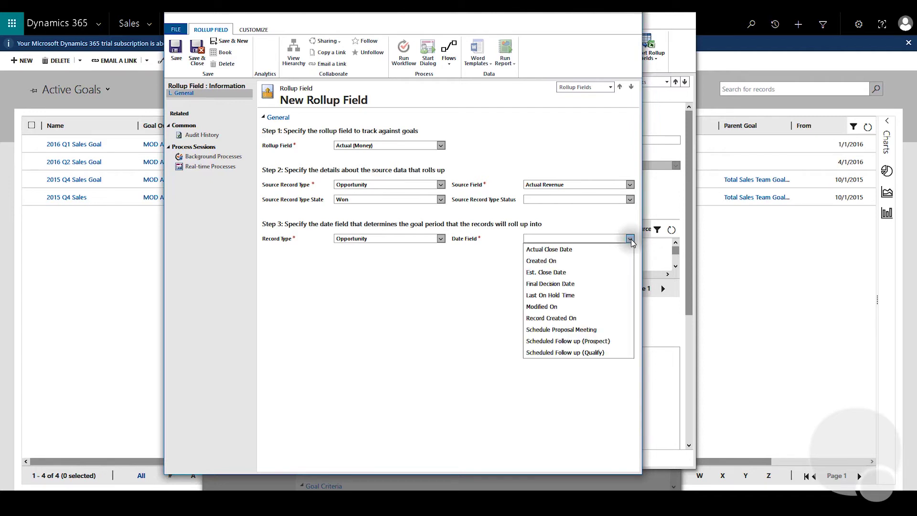
pyautogui.click(587, 254)
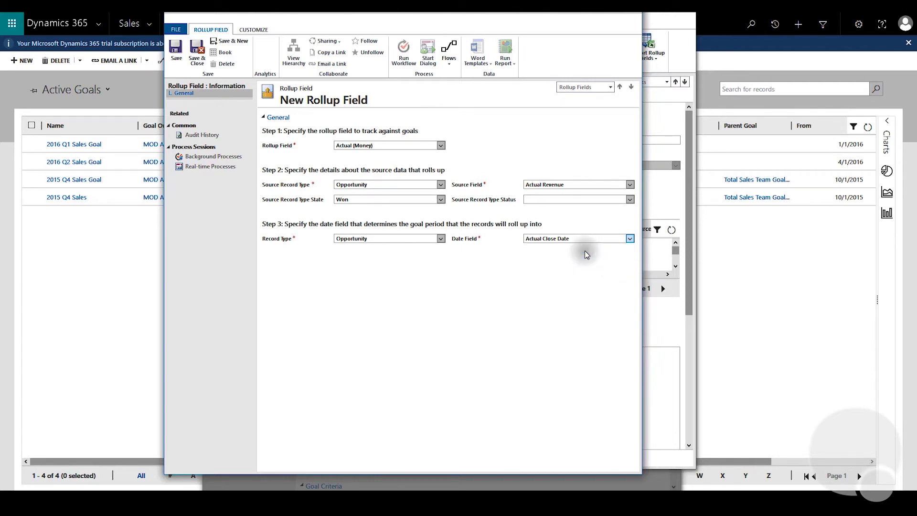
pyautogui.click(197, 64)
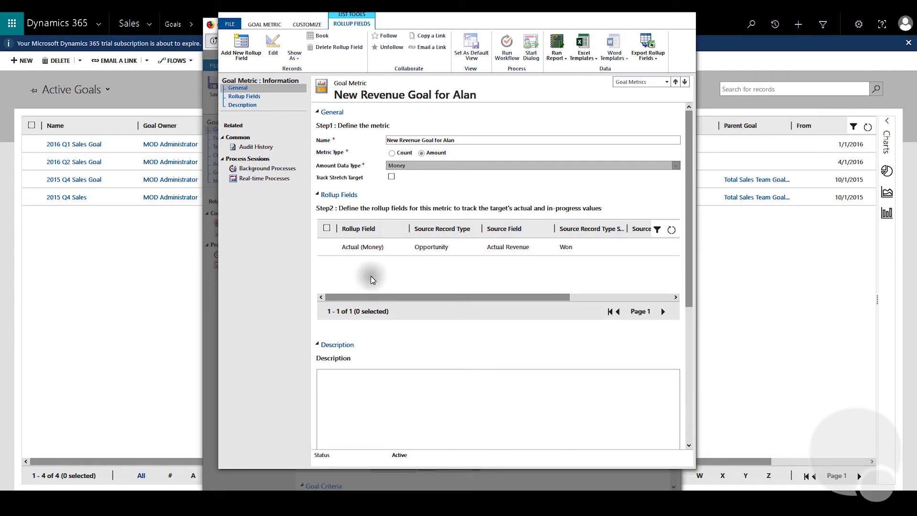
# - Save and close the revenue goal metric, cancel the record lookup, and reopen the Goal Metric list
pyautogui.scroll(-1, 422, 279)
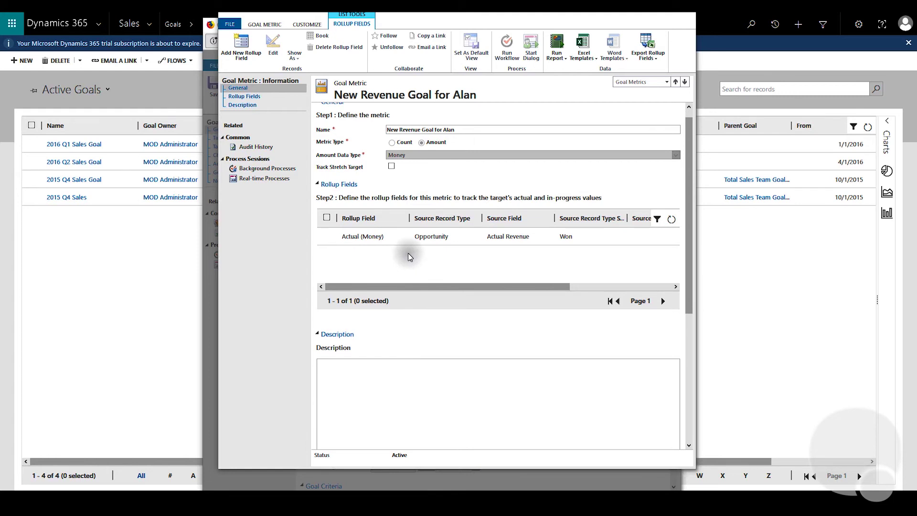
pyautogui.click(274, 24)
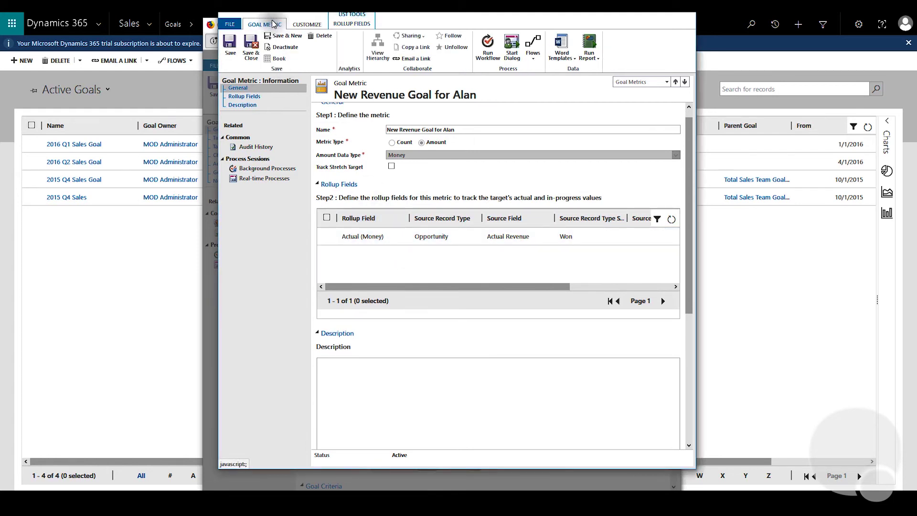
pyautogui.click(249, 56)
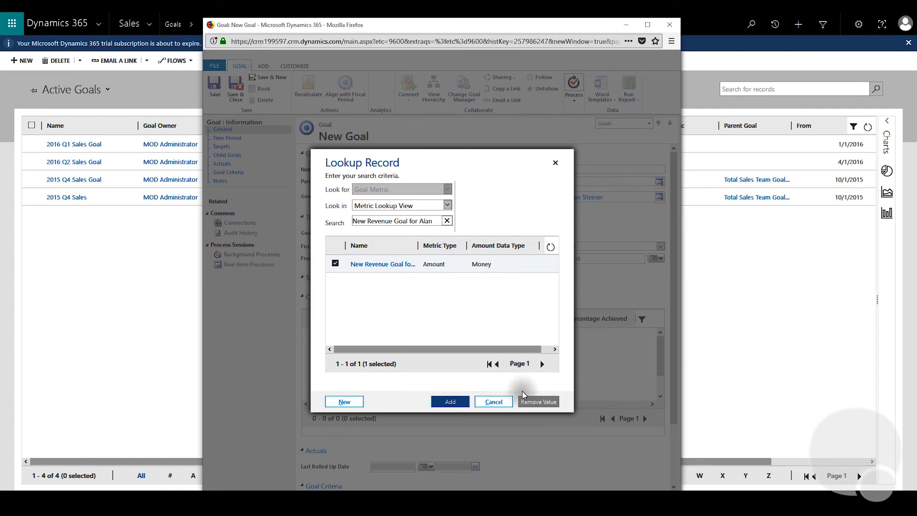
pyautogui.click(497, 402)
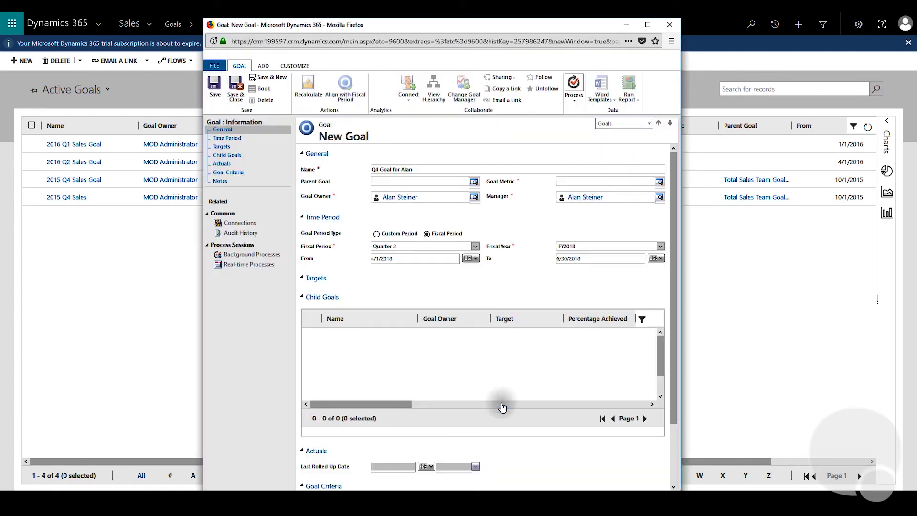
pyautogui.click(659, 182)
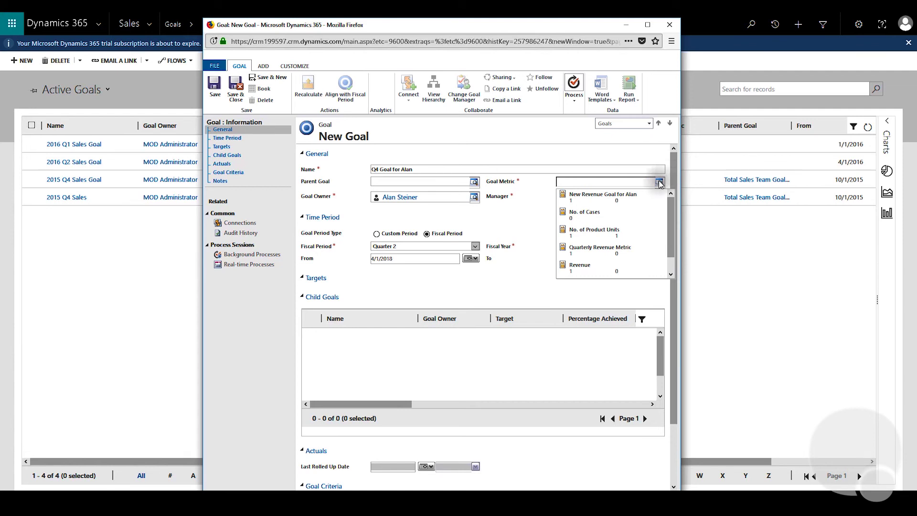
# - Assign the new revenue metric to the Q4 goal, save it, and return to Active Goals
pyautogui.click(632, 194)
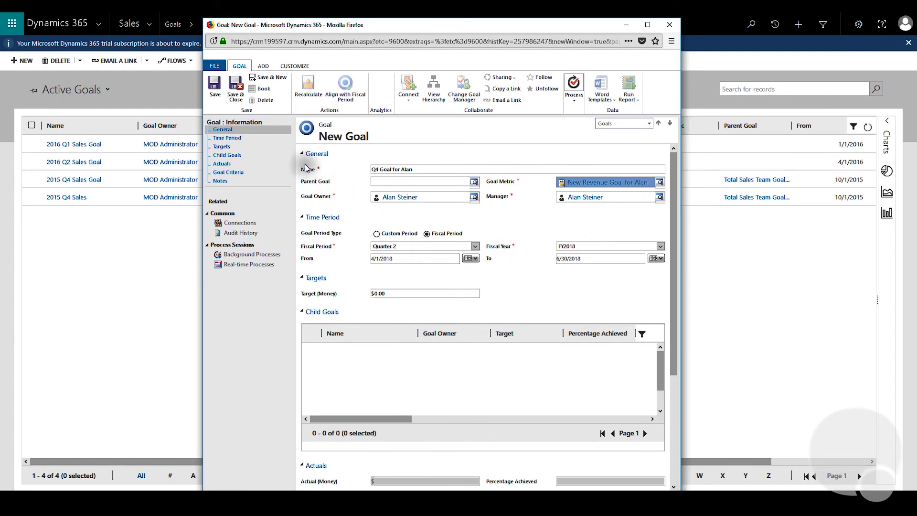
pyautogui.click(234, 97)
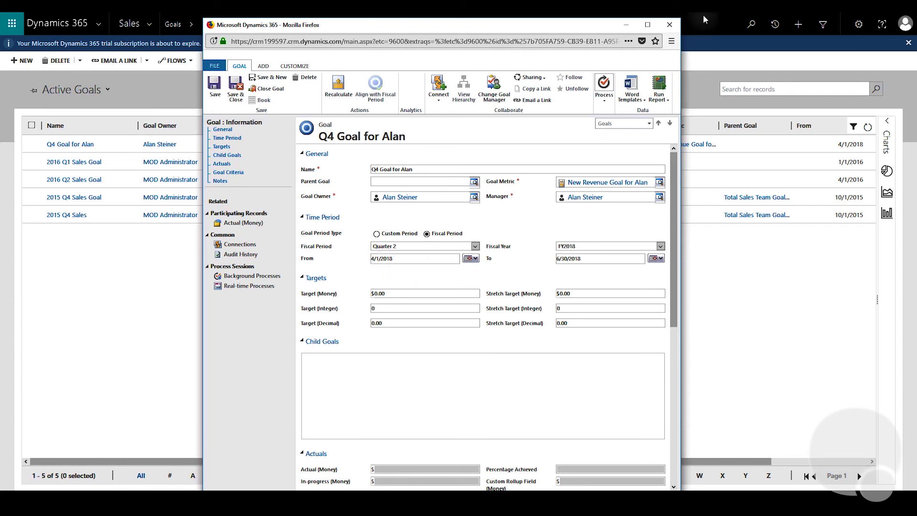
pyautogui.click(669, 24)
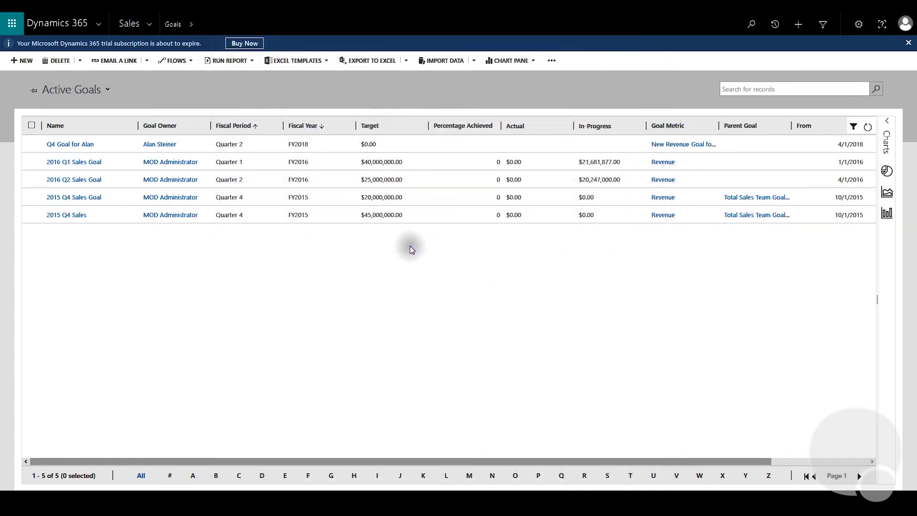